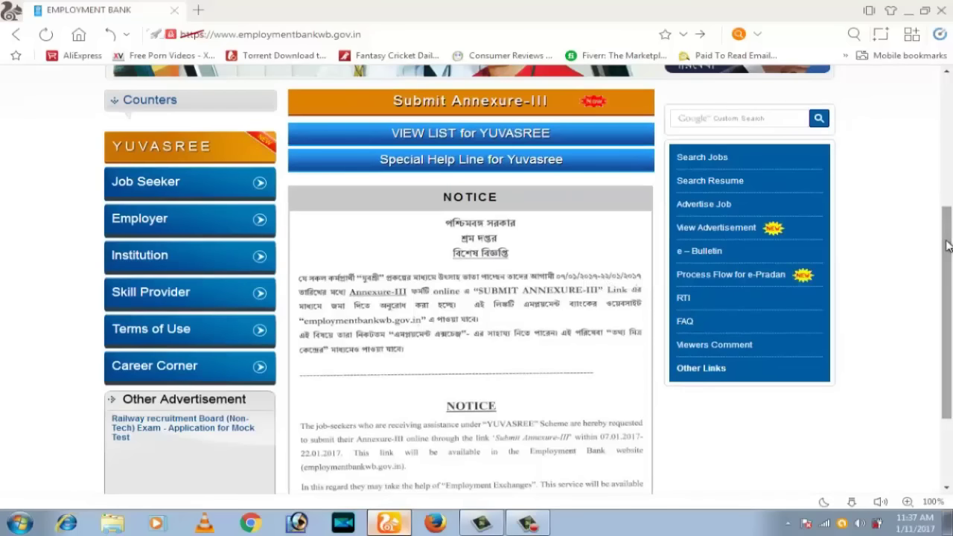
Scroll back up to the portal header showing the New Enrolment Job Seeker button
{"action": "scroll", "coordinate": [942, 292], "scroll_direction": "up", "scroll_amount": 1}
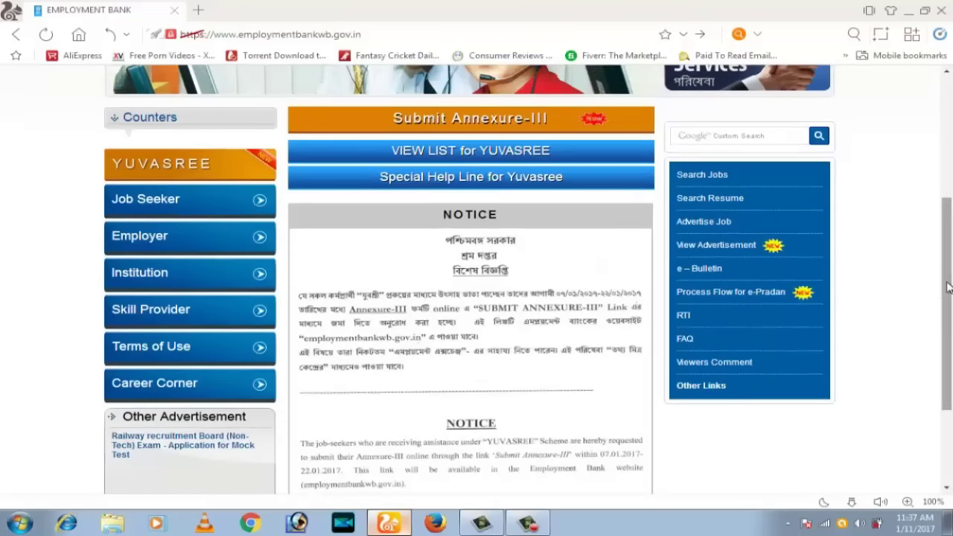
{"action": "left_click_drag", "start_coordinate": [942, 292], "coordinate": [945, 172]}
Start a new job seeker enrolment, agree to the terms and conditions, and continue
{"action": "left_click", "coordinate": [680, 268]}
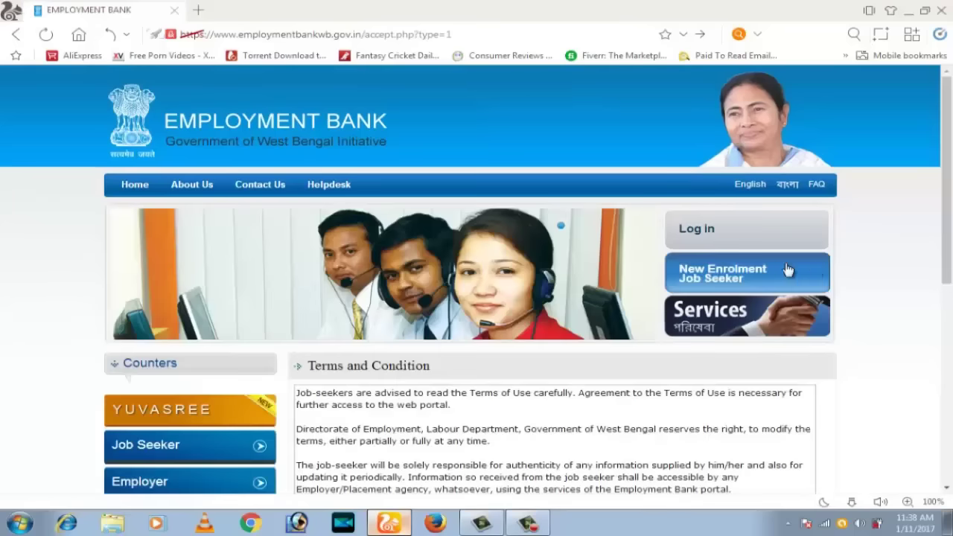
{"action": "left_click_drag", "start_coordinate": [950, 185], "coordinate": [936, 376]}
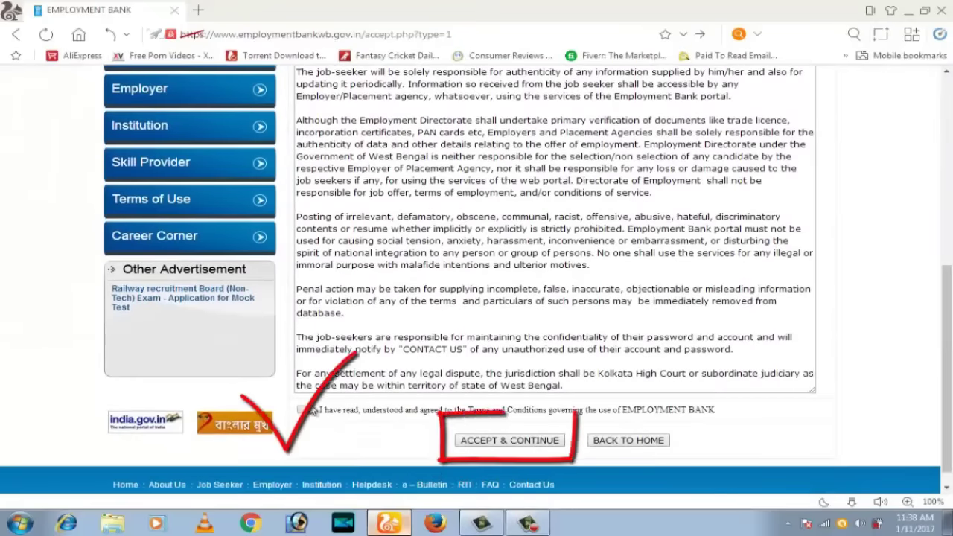
{"action": "left_click", "coordinate": [301, 410]}
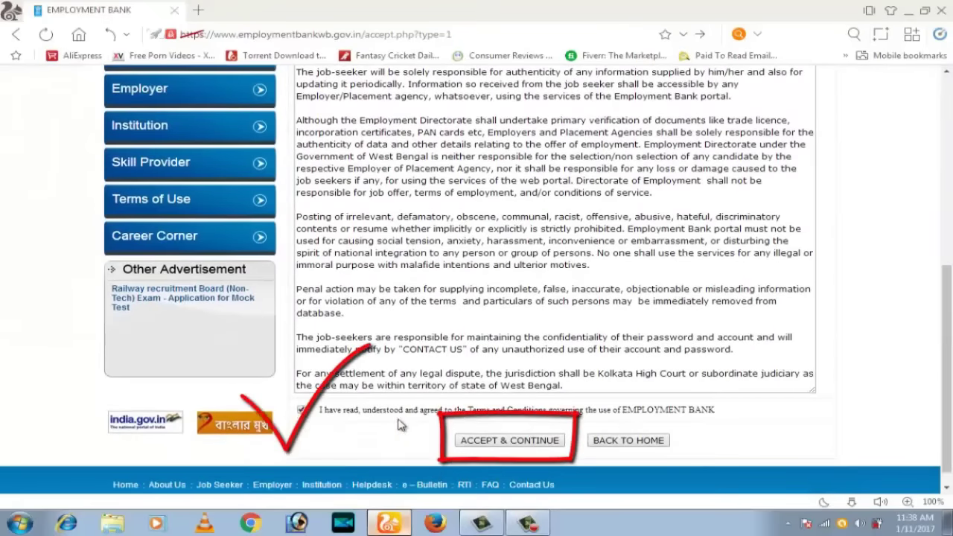
{"action": "left_click", "coordinate": [510, 442]}
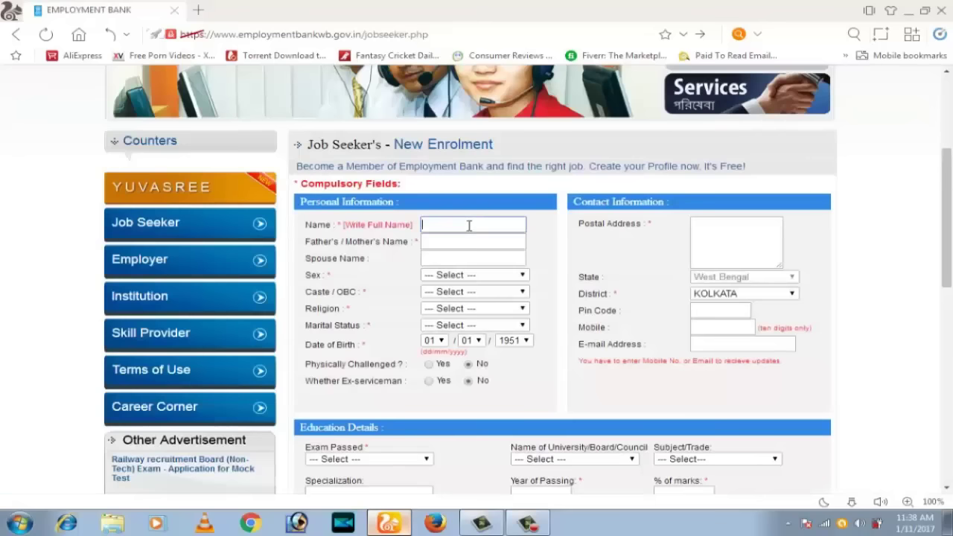
Enter the applicant's full name and the father's name
{"action": "left_click", "coordinate": [469, 226]}
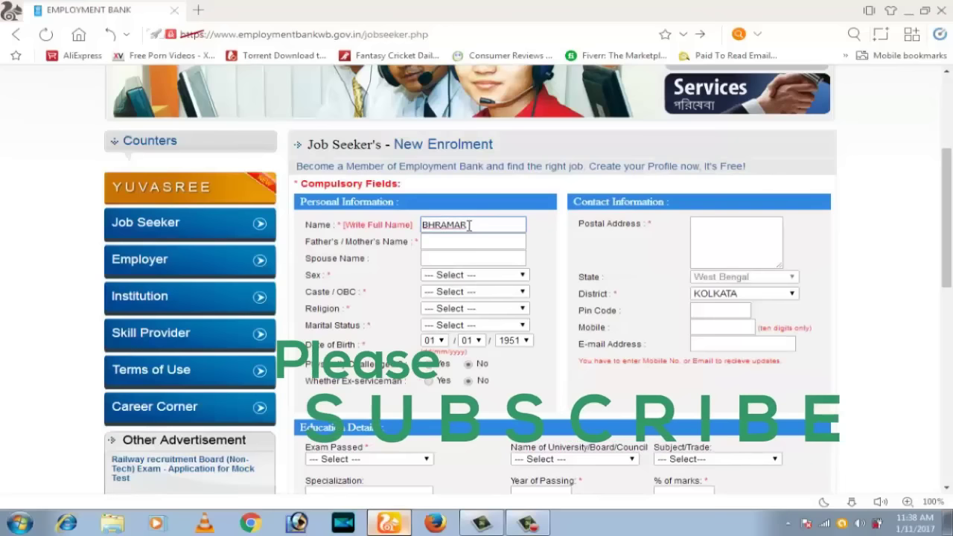
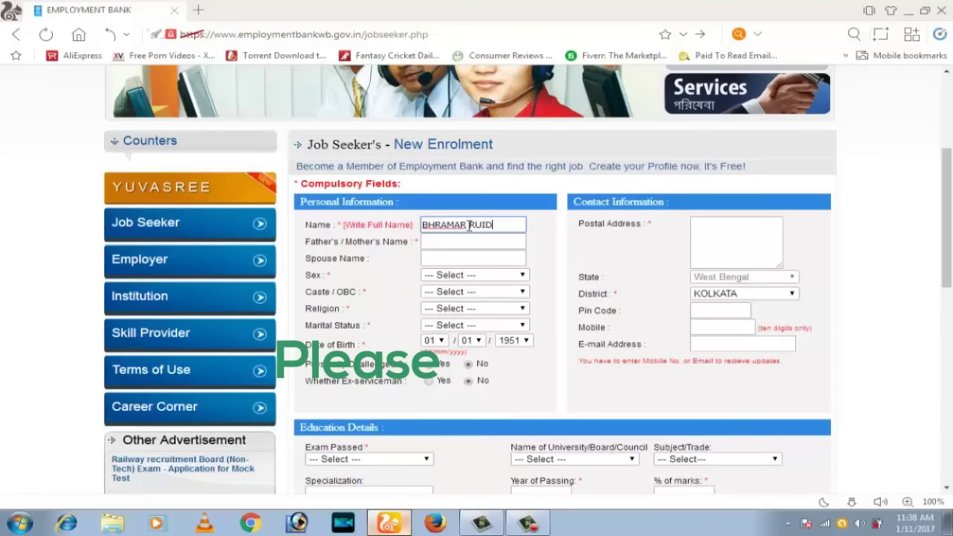
{"action": "left_click", "coordinate": [498, 241]}
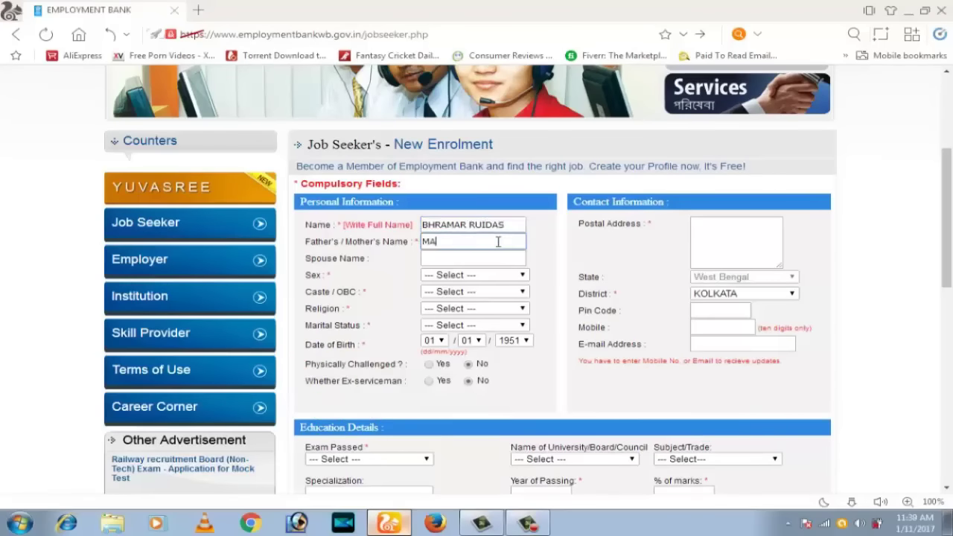
Set sex to Male, caste to SCHEDULED CASTE, religion to HINDUISM and marital status to MARRIED
{"action": "left_click", "coordinate": [489, 277]}
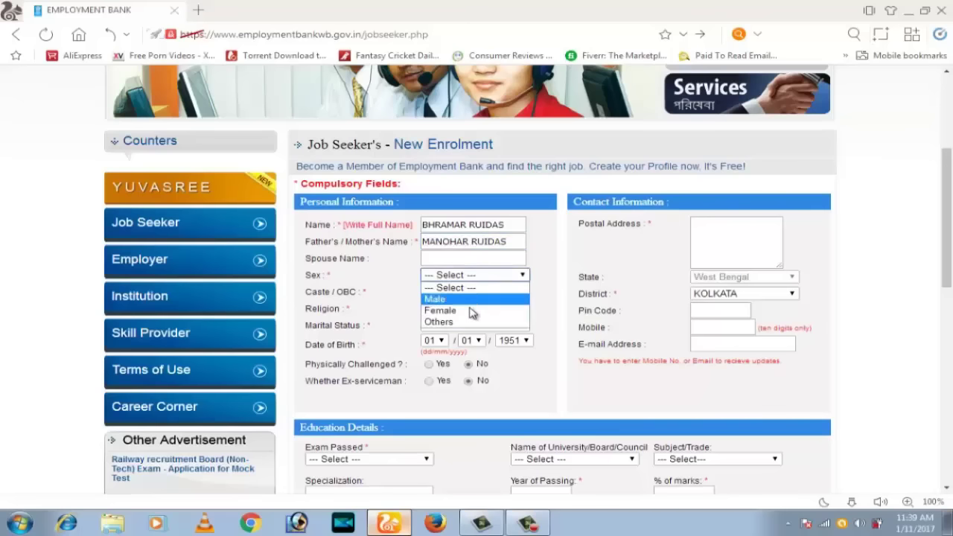
{"action": "left_click", "coordinate": [438, 299]}
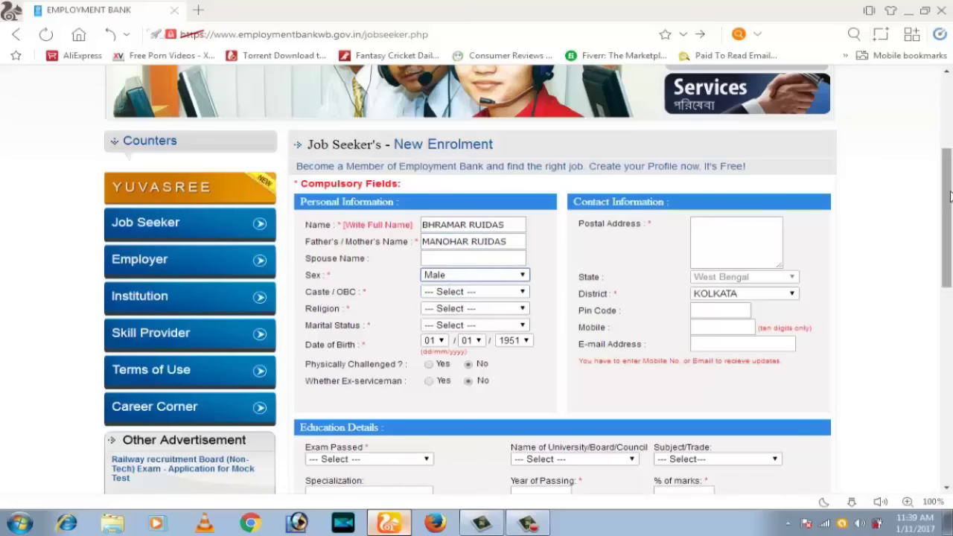
{"action": "scroll", "coordinate": [949, 195], "scroll_direction": "down", "scroll_amount": 3}
{"action": "scroll", "coordinate": [949, 195], "scroll_direction": "up", "scroll_amount": 1}
{"action": "left_click", "coordinate": [465, 188]}
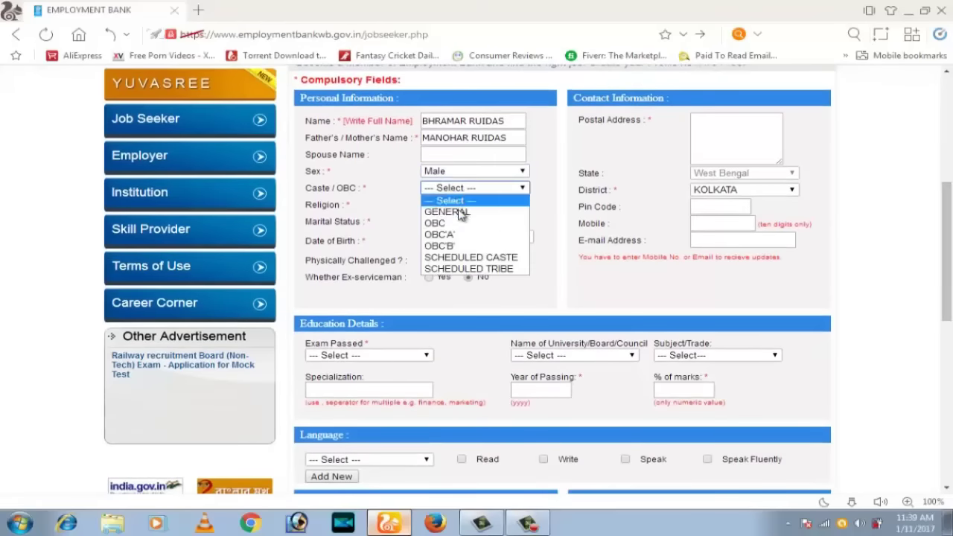
{"action": "left_click", "coordinate": [492, 258]}
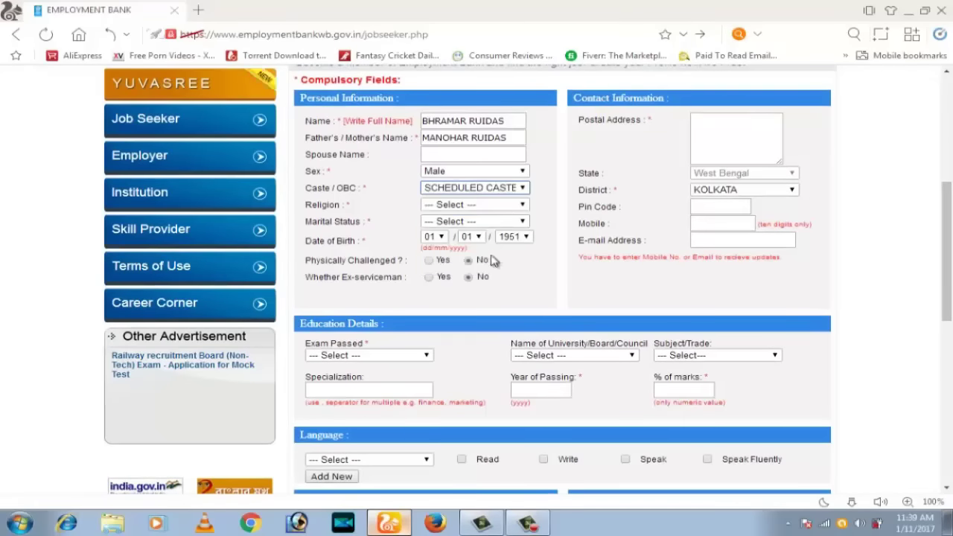
{"action": "left_click", "coordinate": [473, 204]}
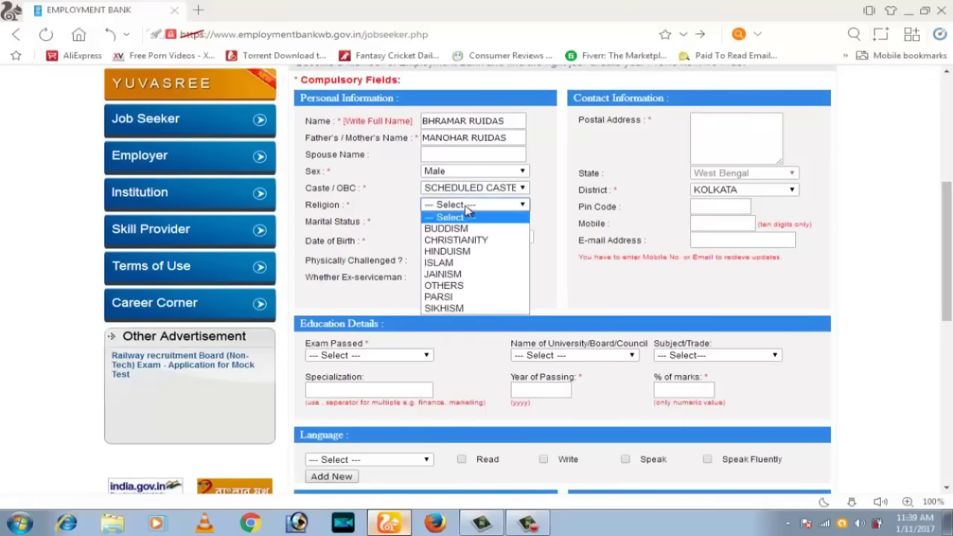
{"action": "left_click", "coordinate": [464, 253]}
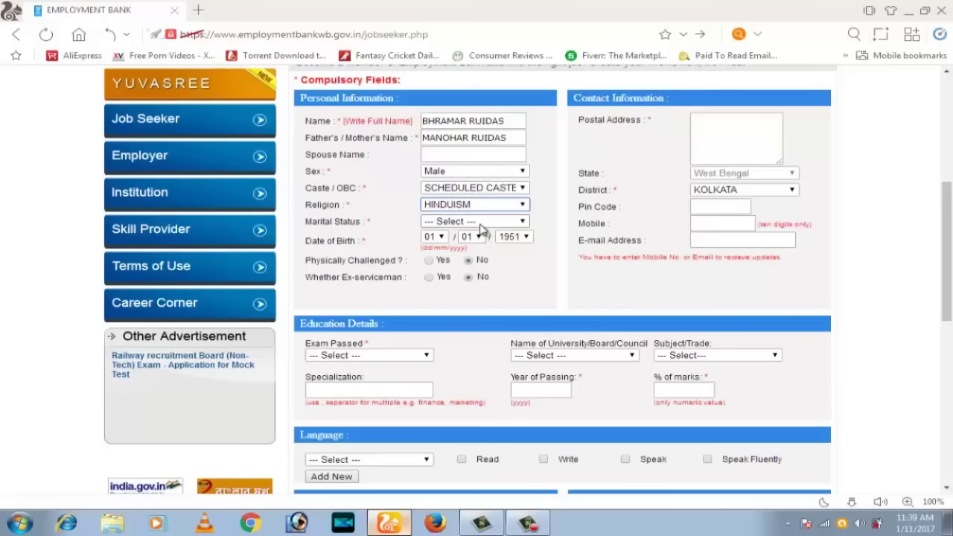
{"action": "left_click", "coordinate": [479, 223]}
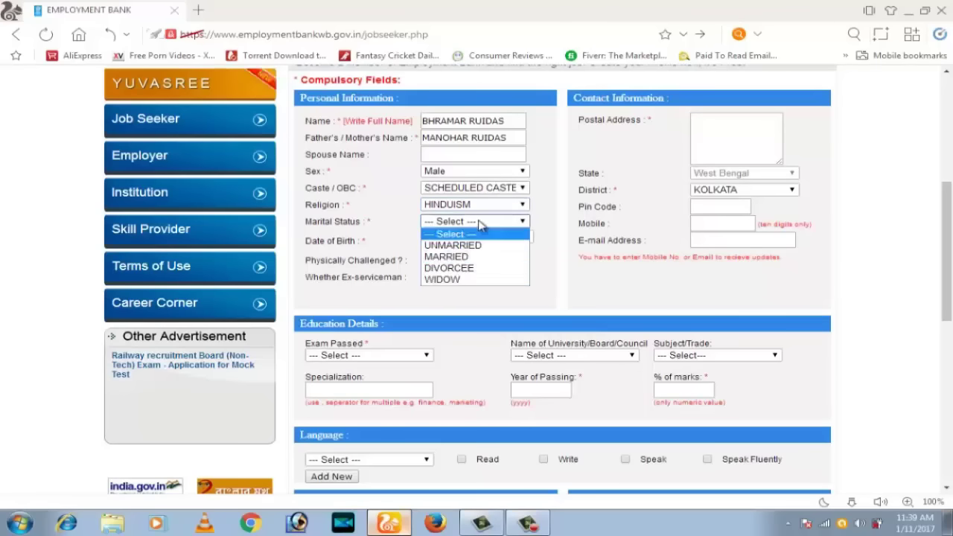
{"action": "left_click", "coordinate": [455, 258]}
{"action": "left_click", "coordinate": [439, 236]}
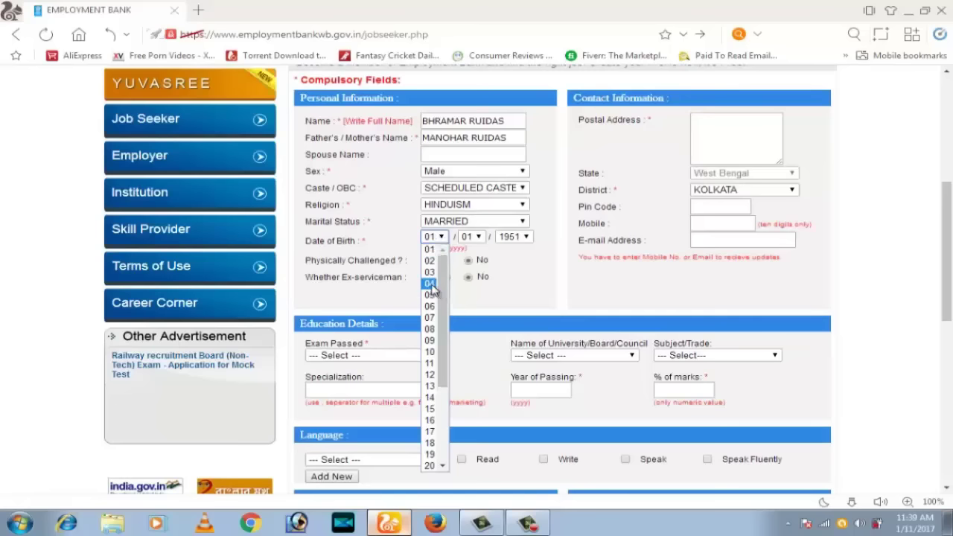
{"action": "left_click", "coordinate": [430, 282]}
{"action": "left_click", "coordinate": [475, 236]}
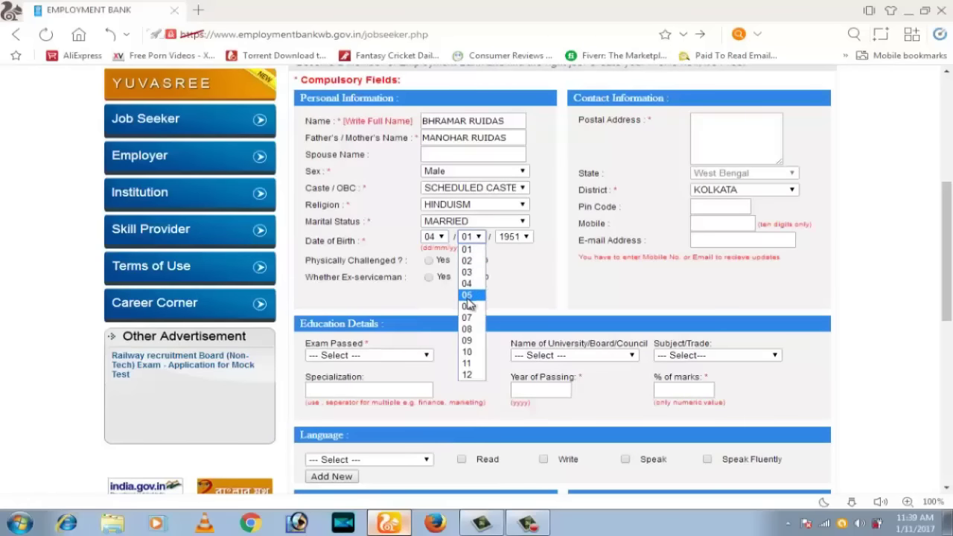
{"action": "left_click", "coordinate": [470, 296]}
{"action": "left_click", "coordinate": [512, 239]}
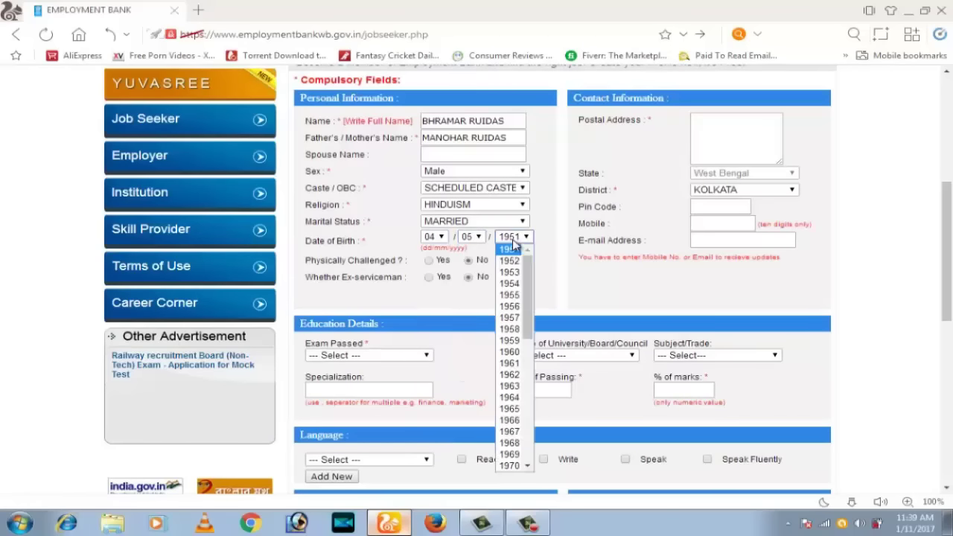
{"action": "scroll", "coordinate": [521, 358], "scroll_direction": "down", "scroll_amount": 5}
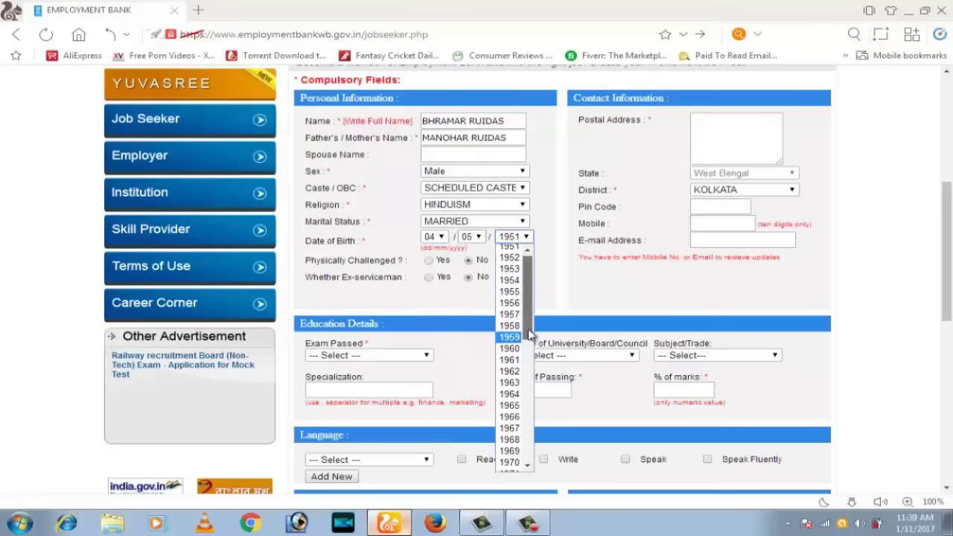
{"action": "left_click", "coordinate": [510, 405]}
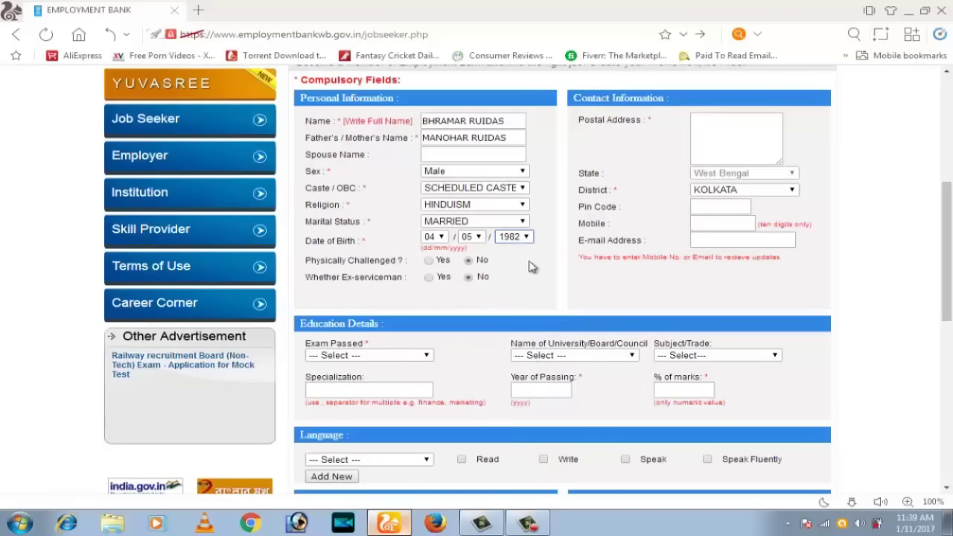
Enter the postal address and set the district to BURDWAN
{"action": "left_click", "coordinate": [728, 142]}
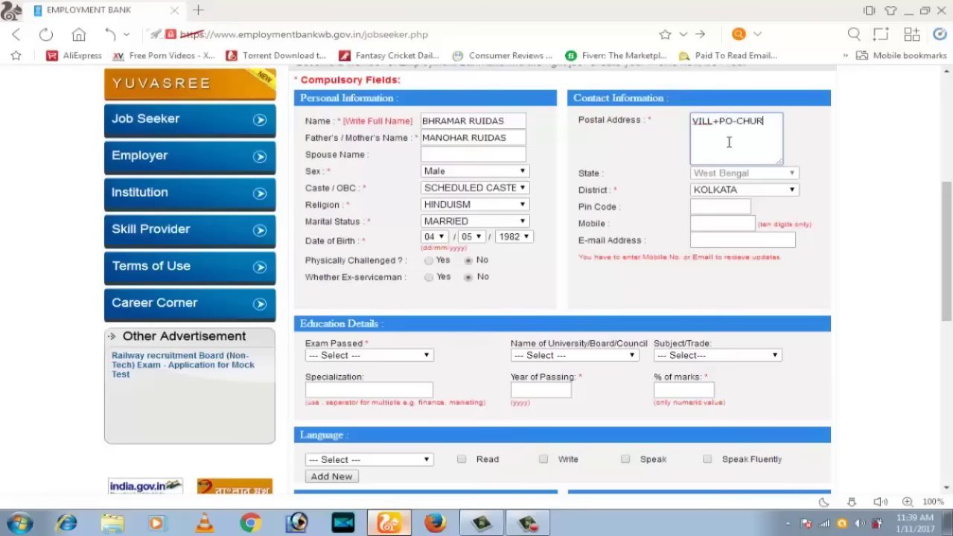
{"action": "left_click", "coordinate": [723, 192]}
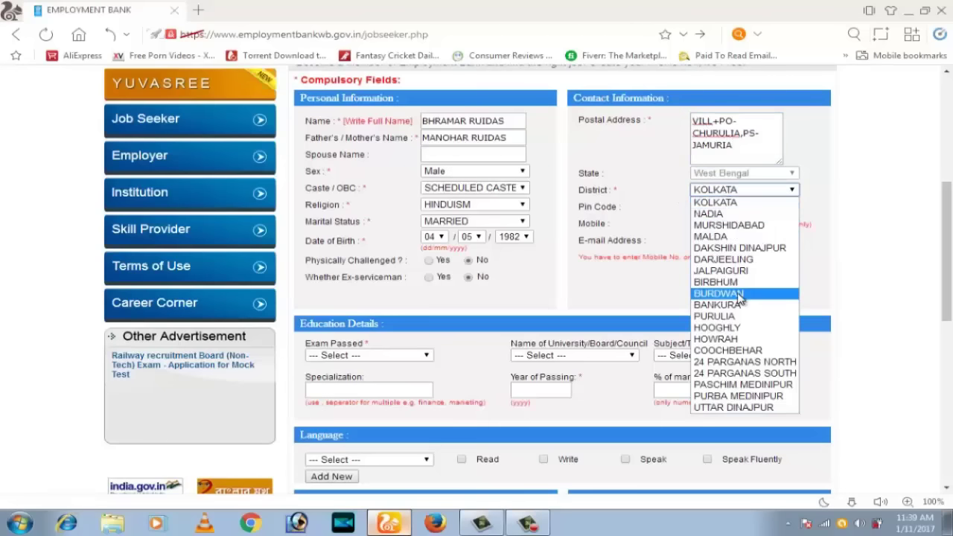
{"action": "left_click", "coordinate": [740, 295]}
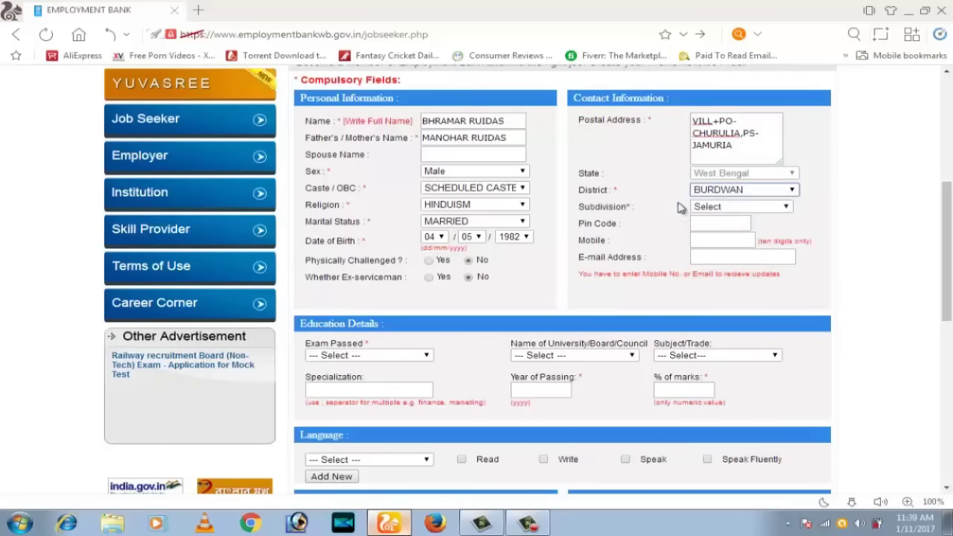
Set the subdivision to ASANSOL and the block / municipality to Jamuria Block
{"action": "left_click_drag", "start_coordinate": [586, 206], "coordinate": [721, 216]}
{"action": "left_click", "coordinate": [729, 208]}
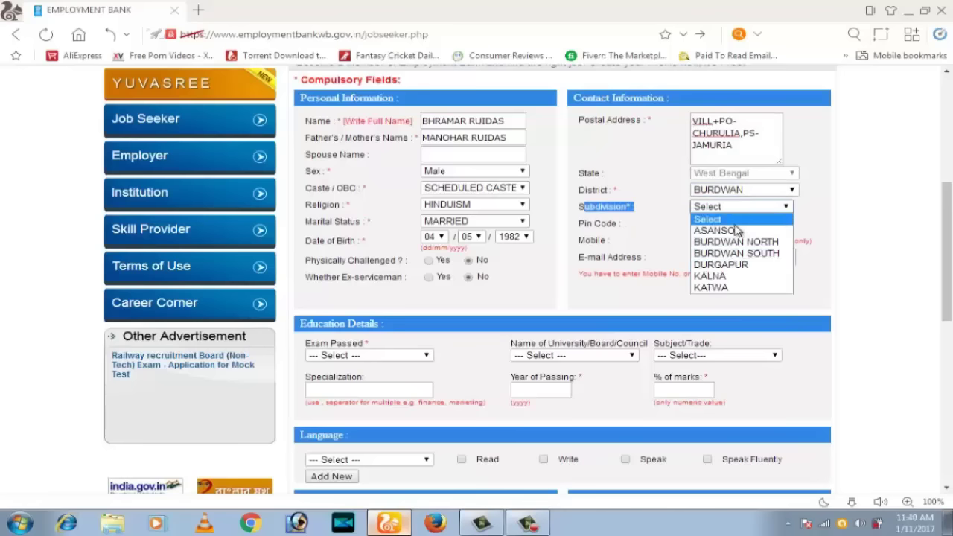
{"action": "left_click", "coordinate": [734, 231]}
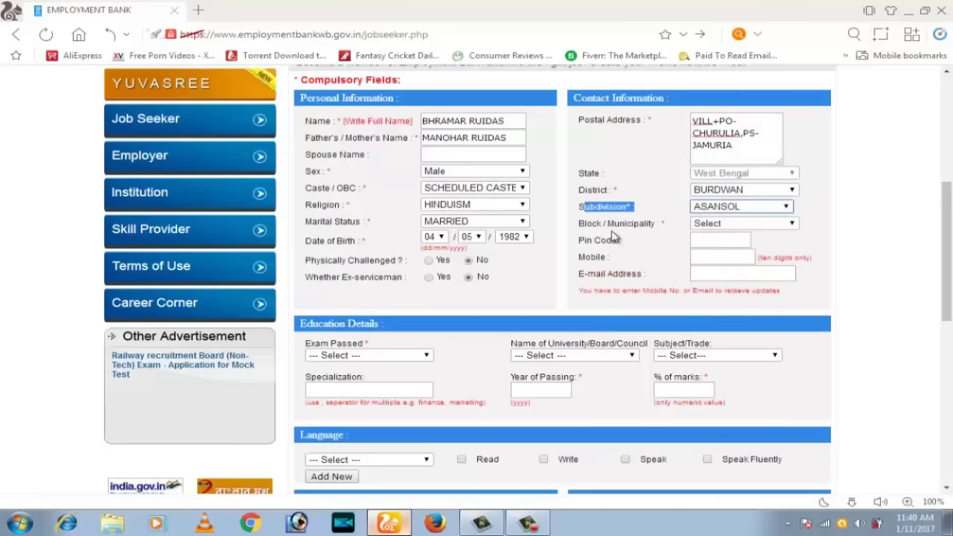
{"action": "left_click_drag", "start_coordinate": [579, 223], "coordinate": [733, 229]}
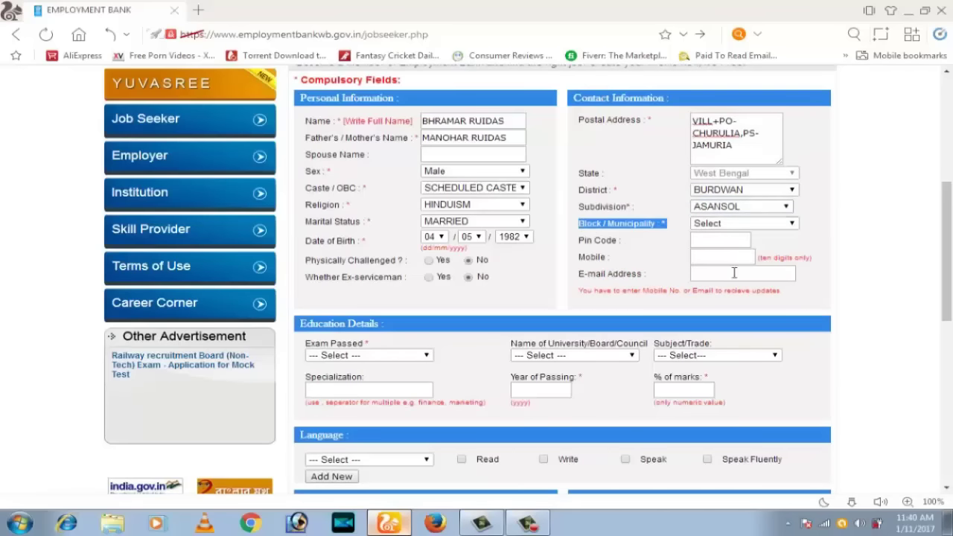
{"action": "left_click", "coordinate": [760, 226]}
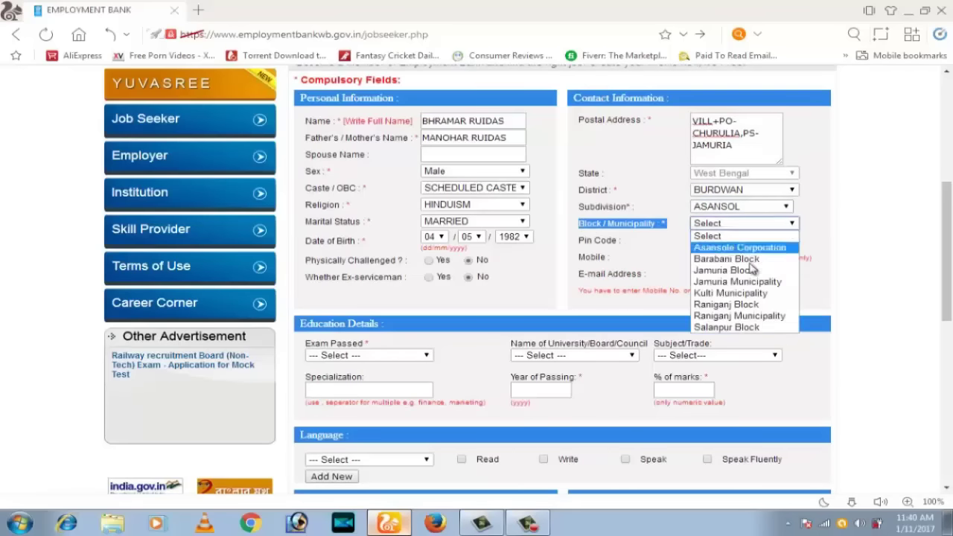
{"action": "left_click", "coordinate": [728, 271]}
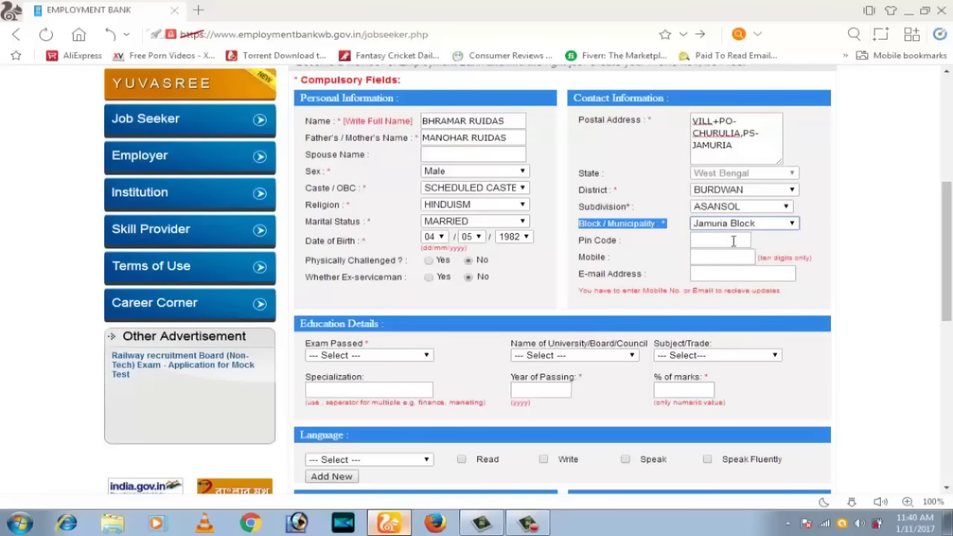
{"action": "left_click", "coordinate": [720, 244]}
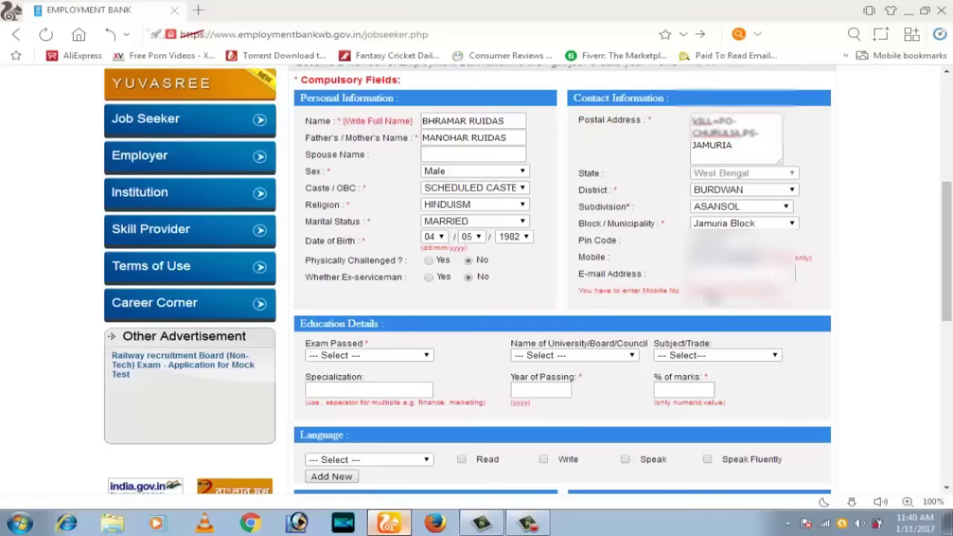
Record VIII / middle pass from West Bengal Board of Secondary Education, year 1996, marks 45
{"action": "scroll", "coordinate": [899, 262], "scroll_direction": "down", "scroll_amount": 2}
{"action": "left_click", "coordinate": [369, 213]}
{"action": "left_click", "coordinate": [365, 252]}
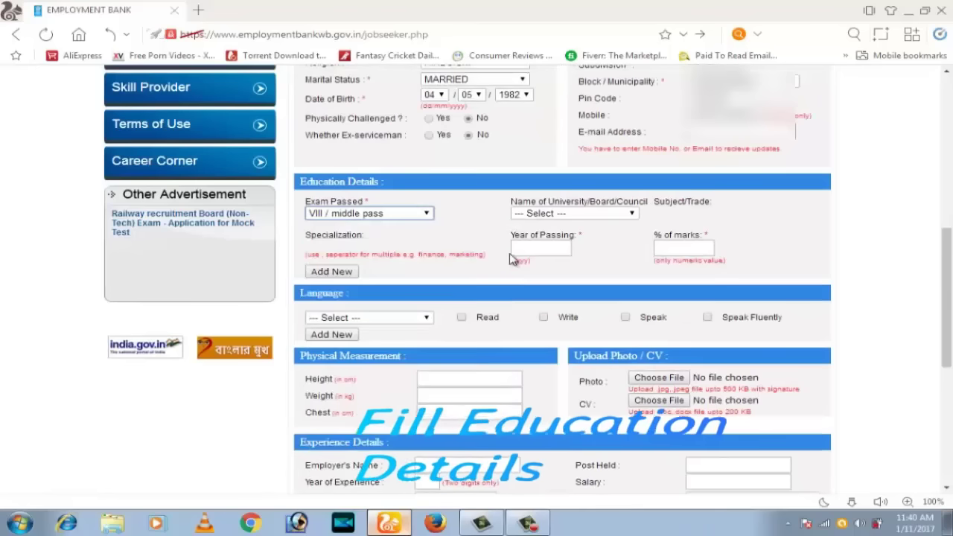
{"action": "left_click", "coordinate": [564, 214]}
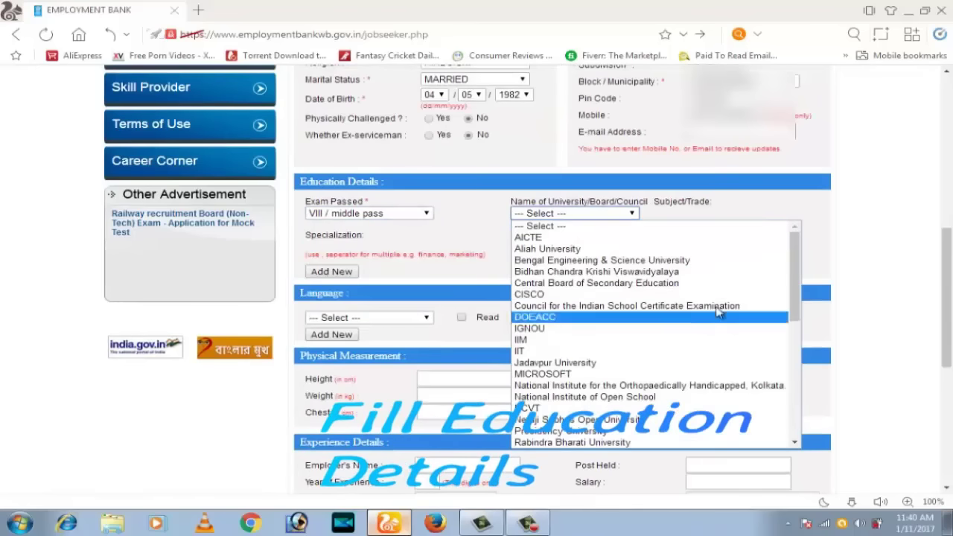
{"action": "left_click_drag", "start_coordinate": [793, 261], "coordinate": [802, 389]}
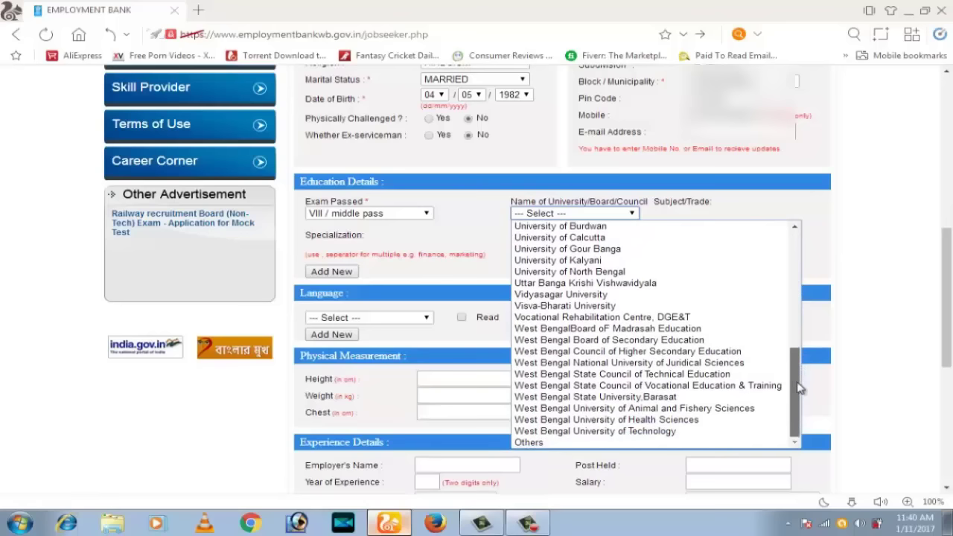
{"action": "left_click", "coordinate": [649, 341]}
{"action": "left_click", "coordinate": [531, 251]}
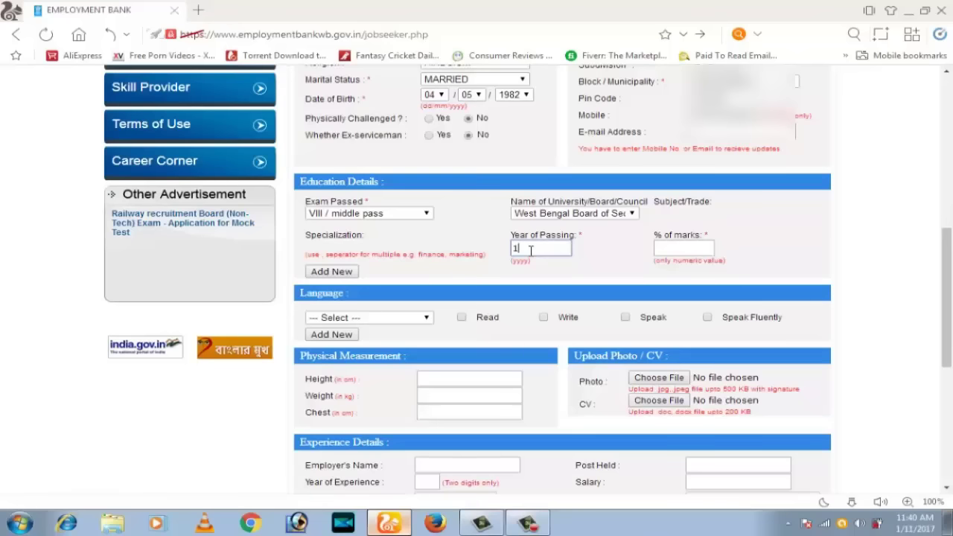
{"action": "type", "text": "1996"}
{"action": "left_click", "coordinate": [644, 251]}
{"action": "type", "text": "45"}
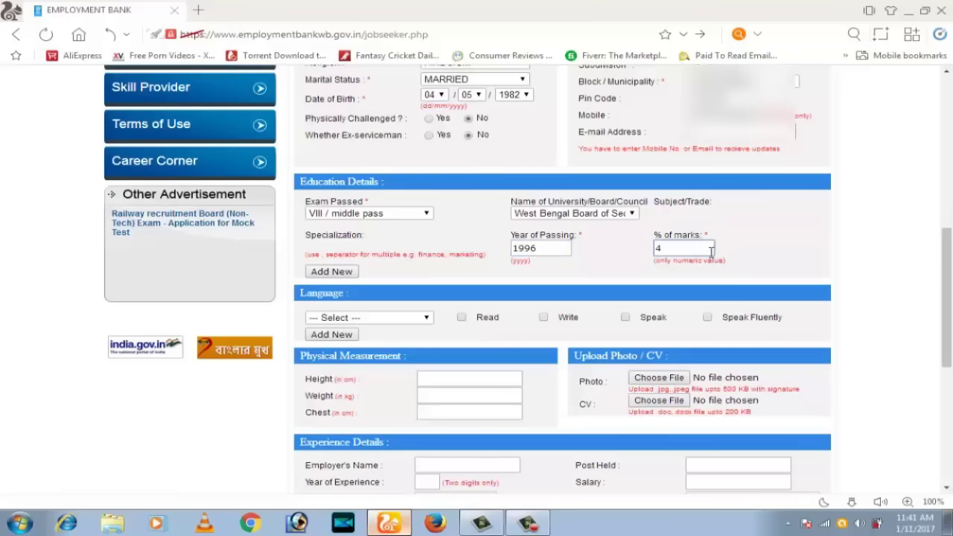
{"action": "scroll", "coordinate": [393, 200], "scroll_direction": "down", "scroll_amount": 2}
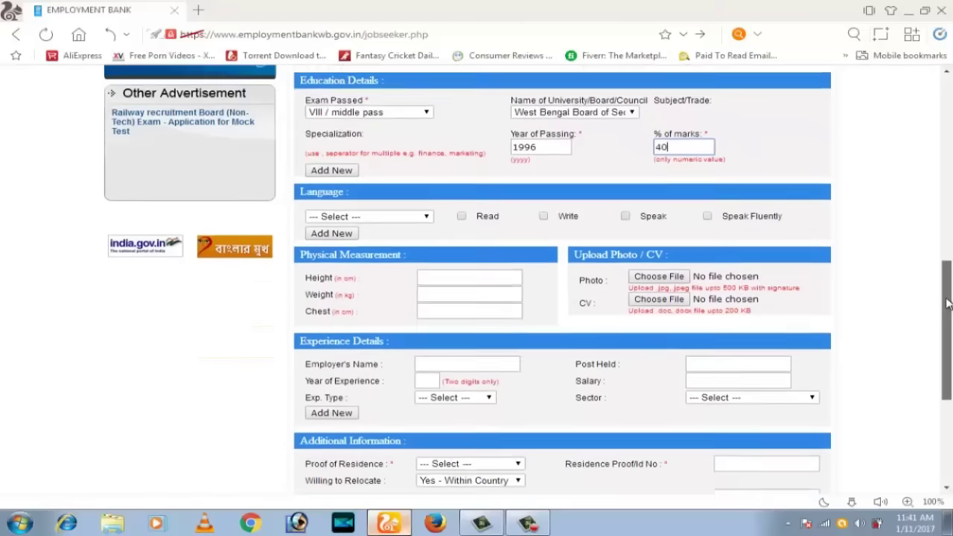
Add BENGALI as a known language and enter height, weight and chest 40
{"action": "left_click", "coordinate": [374, 165]}
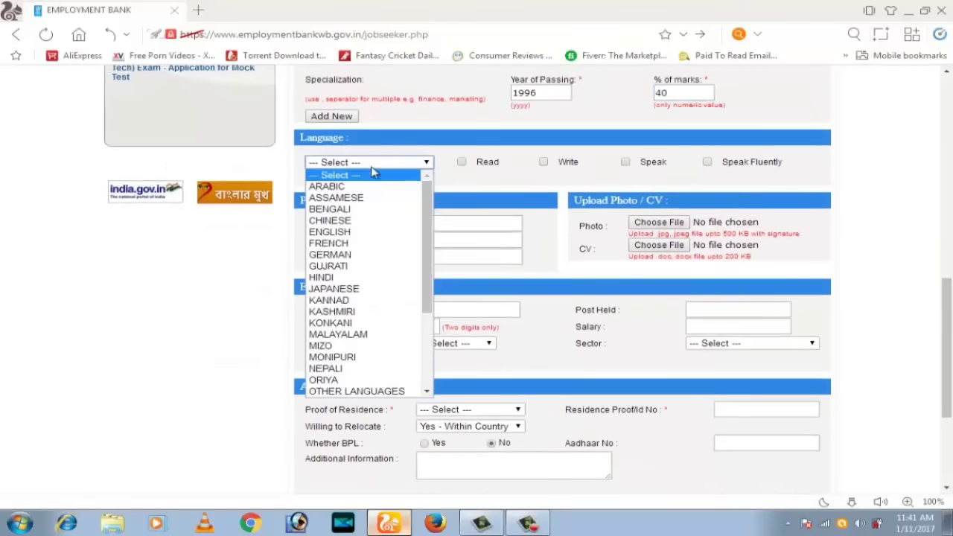
{"action": "left_click", "coordinate": [362, 215]}
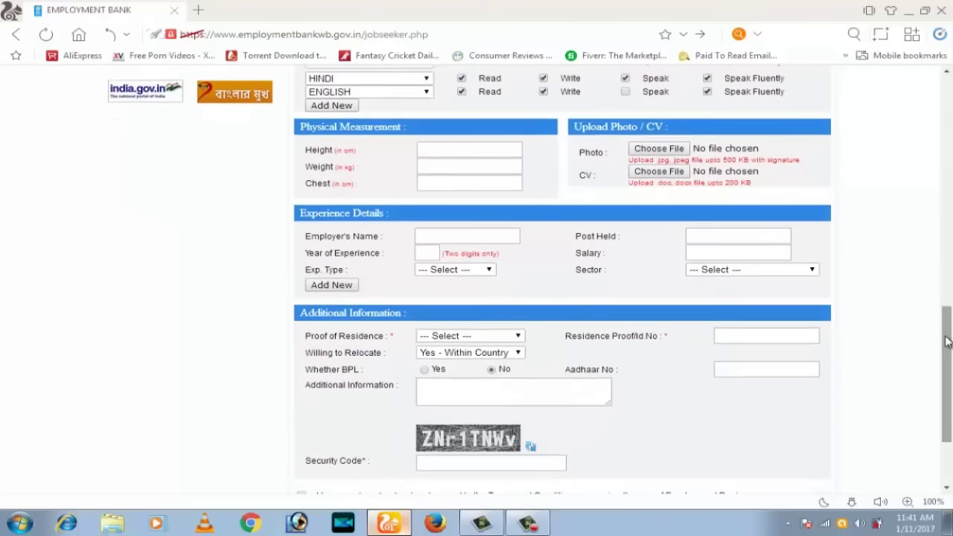
{"action": "left_click", "coordinate": [453, 153]}
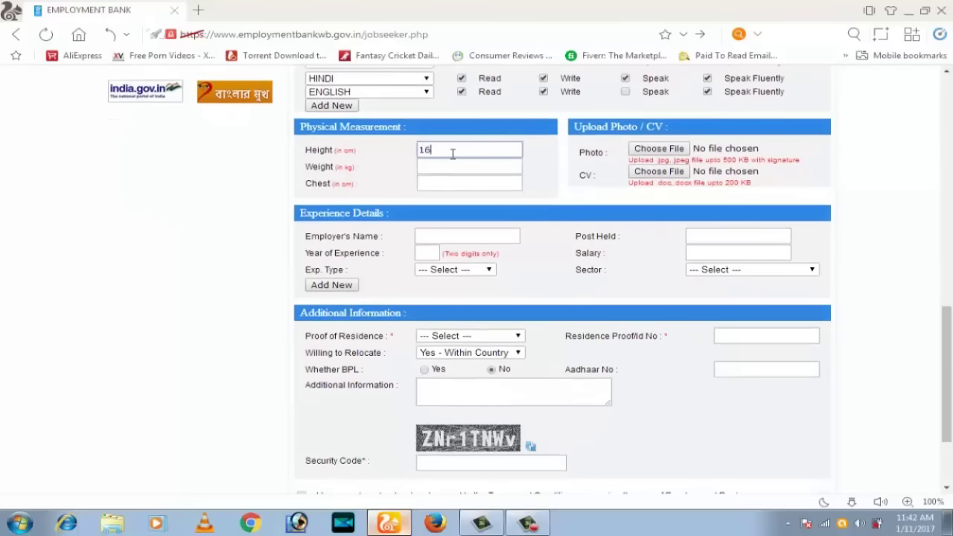
{"action": "left_click", "coordinate": [449, 165]}
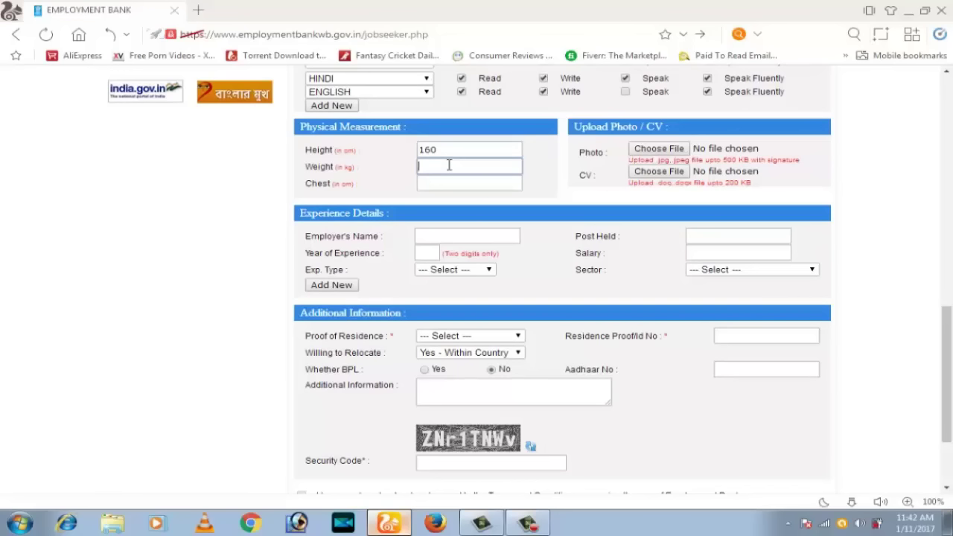
{"action": "left_click", "coordinate": [439, 183]}
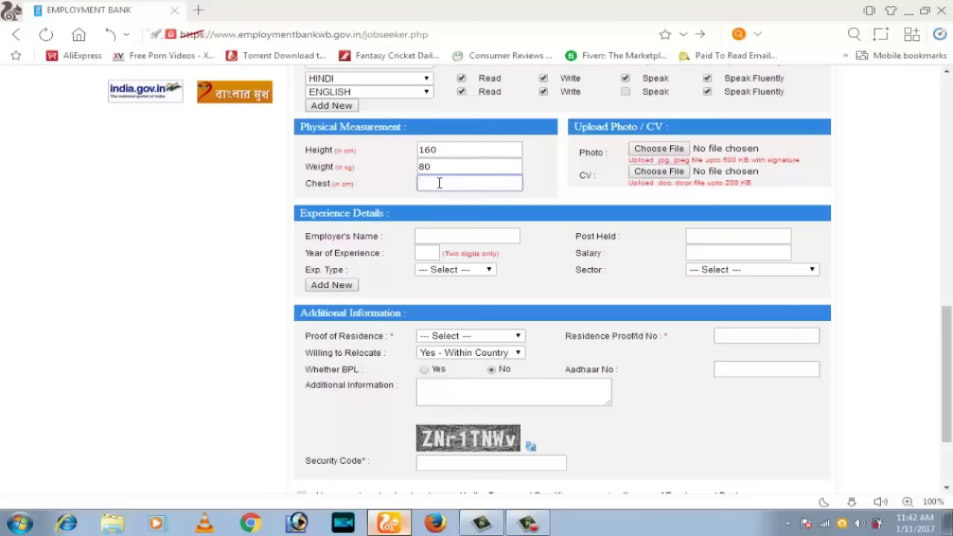
{"action": "type", "text": "40"}
{"action": "left_click", "coordinate": [648, 153]}
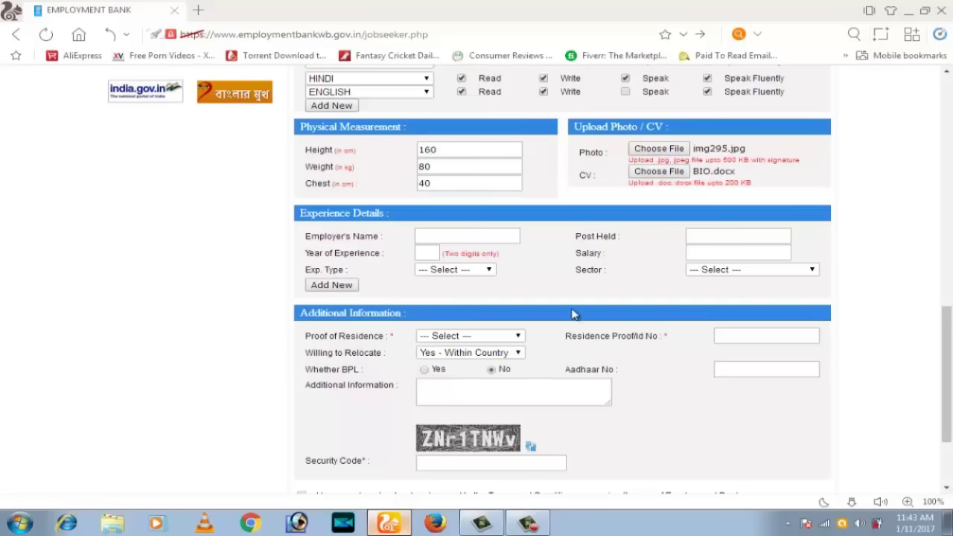
Choose Voter ID Card as proof of residence and enter its number
{"action": "left_click", "coordinate": [474, 337]}
{"action": "left_click", "coordinate": [461, 372]}
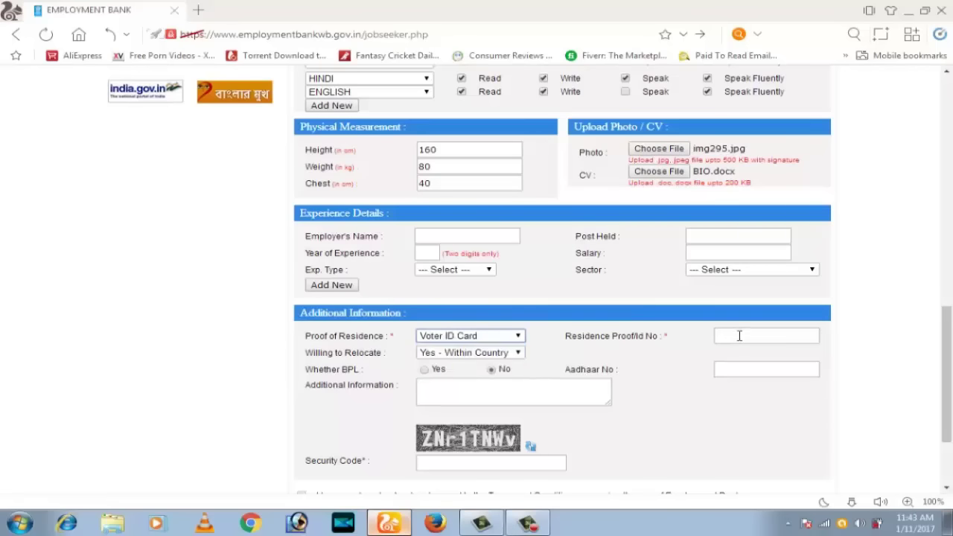
{"action": "left_click", "coordinate": [739, 335]}
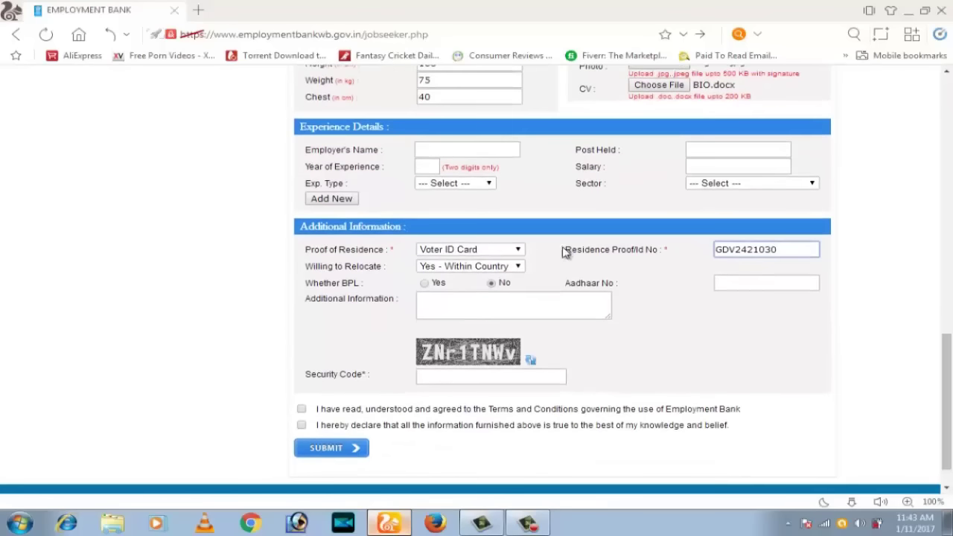
Enter the security code and the Aadhaar number
{"action": "left_click", "coordinate": [451, 378]}
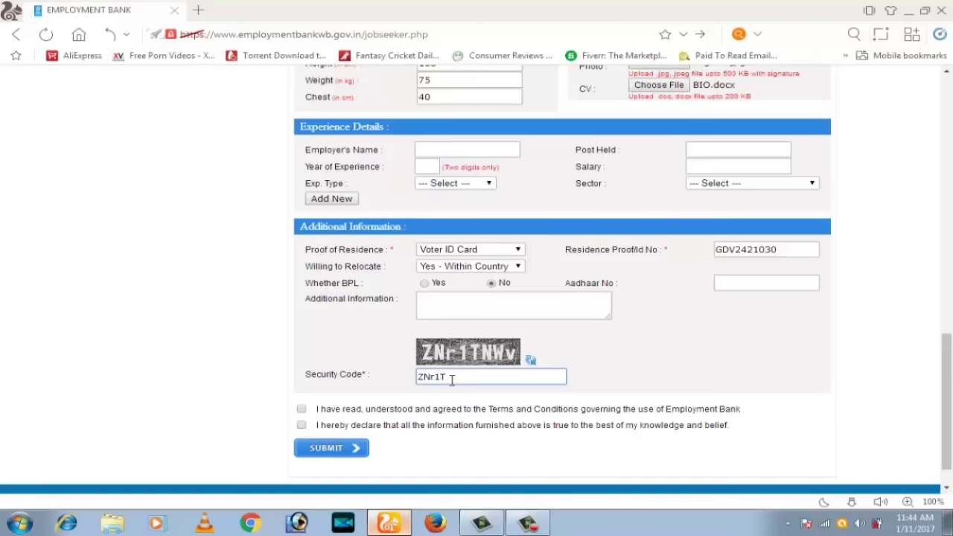
{"action": "type", "text": "ZNr1TNWv"}
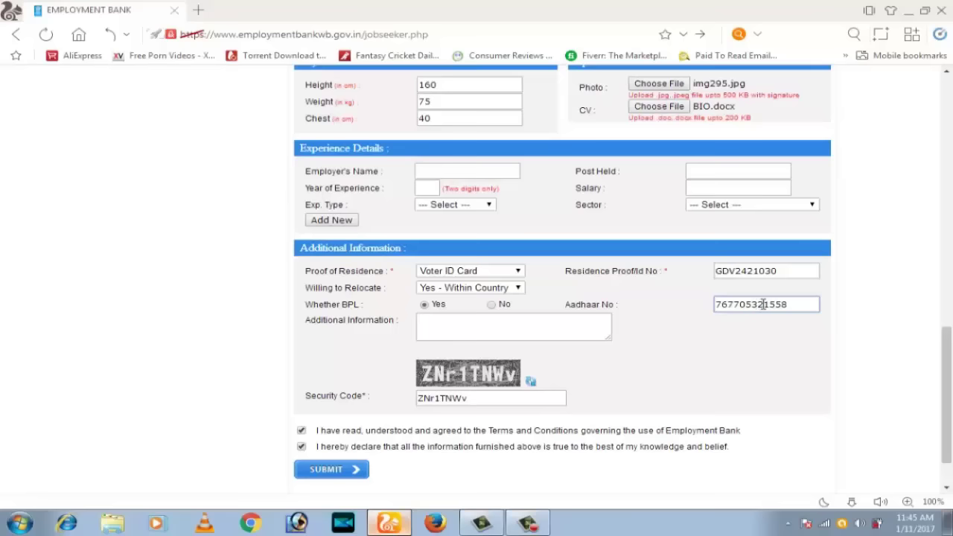
{"action": "left_click", "coordinate": [808, 365]}
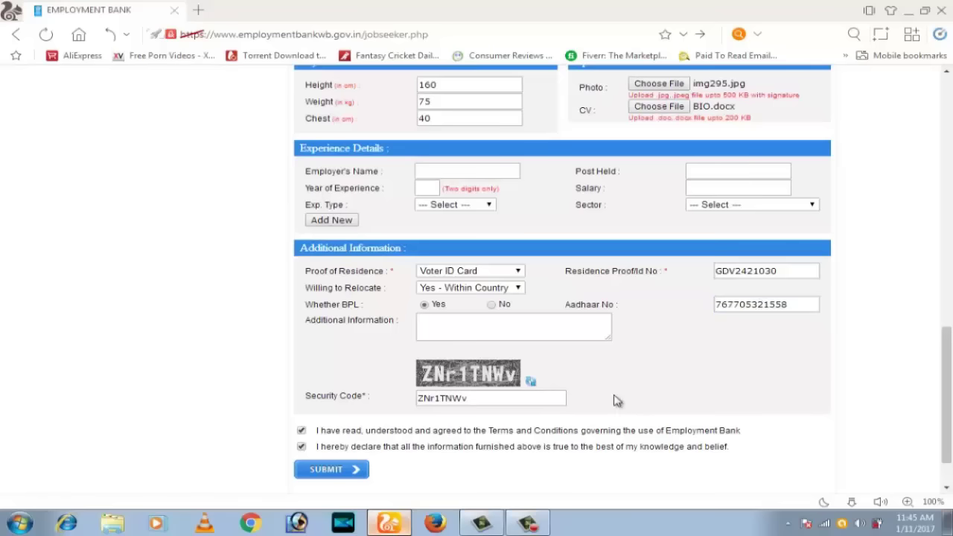
{"action": "scroll", "coordinate": [618, 400], "scroll_direction": "up", "scroll_amount": 1}
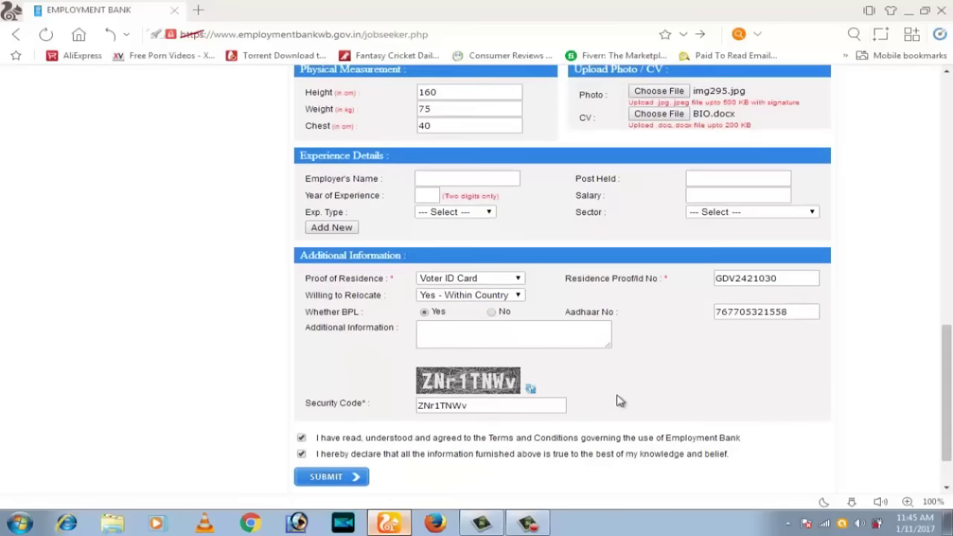
{"action": "scroll", "coordinate": [618, 400], "scroll_direction": "up", "scroll_amount": 5}
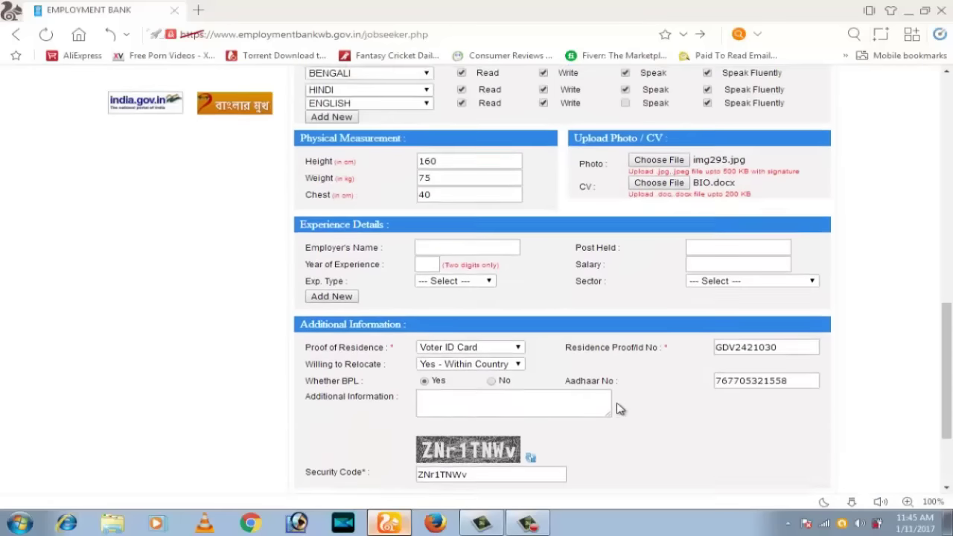
{"action": "scroll", "coordinate": [618, 406], "scroll_direction": "down", "scroll_amount": 6}
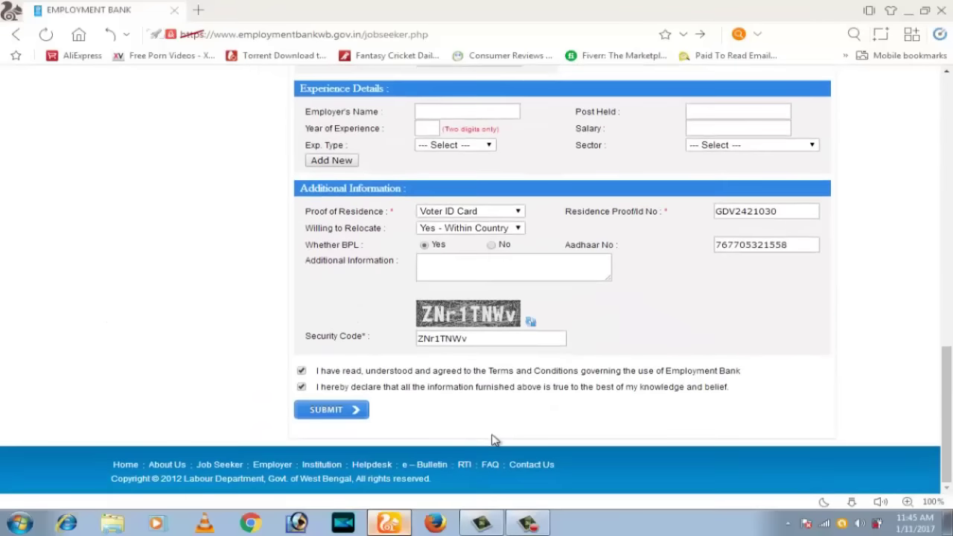
Submit the enrolment form and scroll down the thank-you confirmation page
{"action": "left_click", "coordinate": [327, 412]}
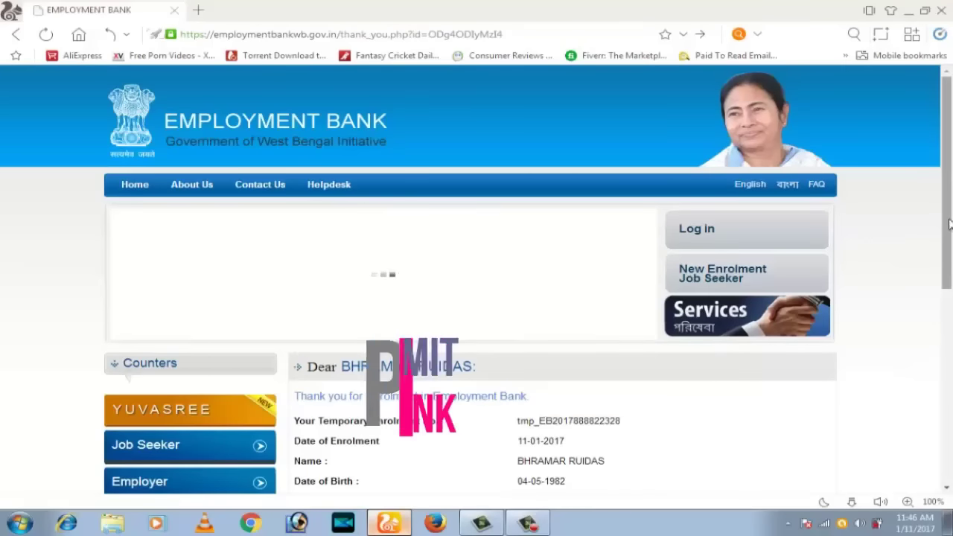
{"action": "scroll", "coordinate": [947, 254], "scroll_direction": "down", "scroll_amount": 1}
{"action": "scroll", "coordinate": [947, 253], "scroll_direction": "down", "scroll_amount": 3}
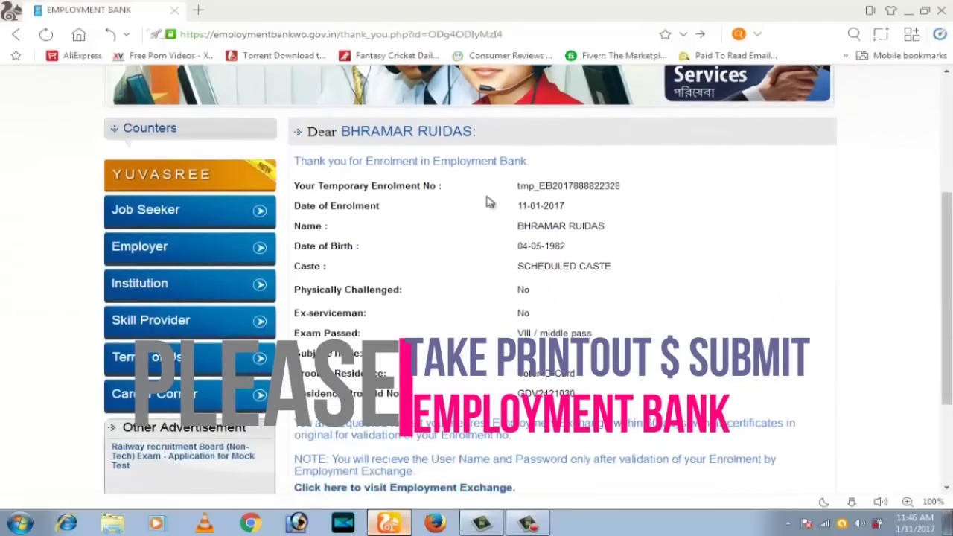
{"action": "left_click_drag", "start_coordinate": [947, 271], "coordinate": [948, 294]}
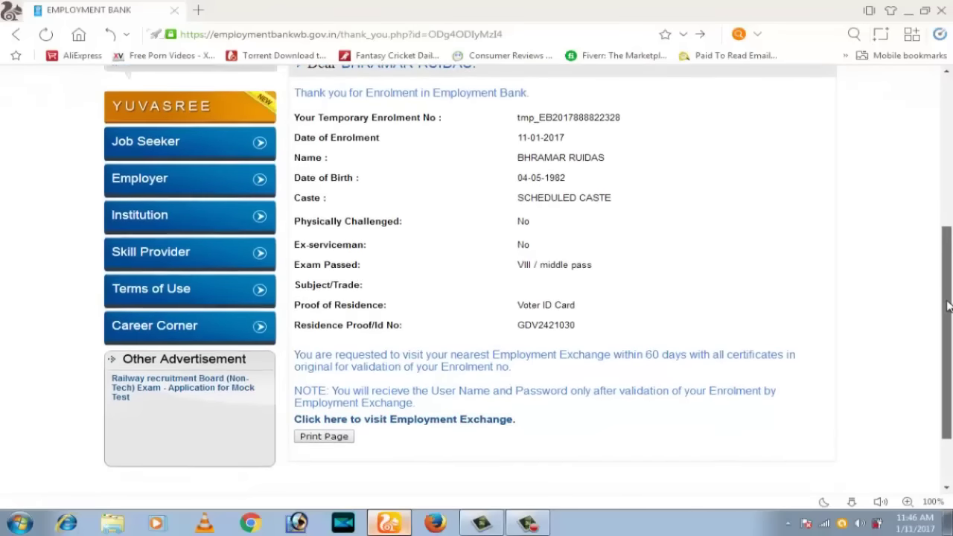
{"action": "scroll", "coordinate": [881, 325], "scroll_direction": "down", "scroll_amount": 2}
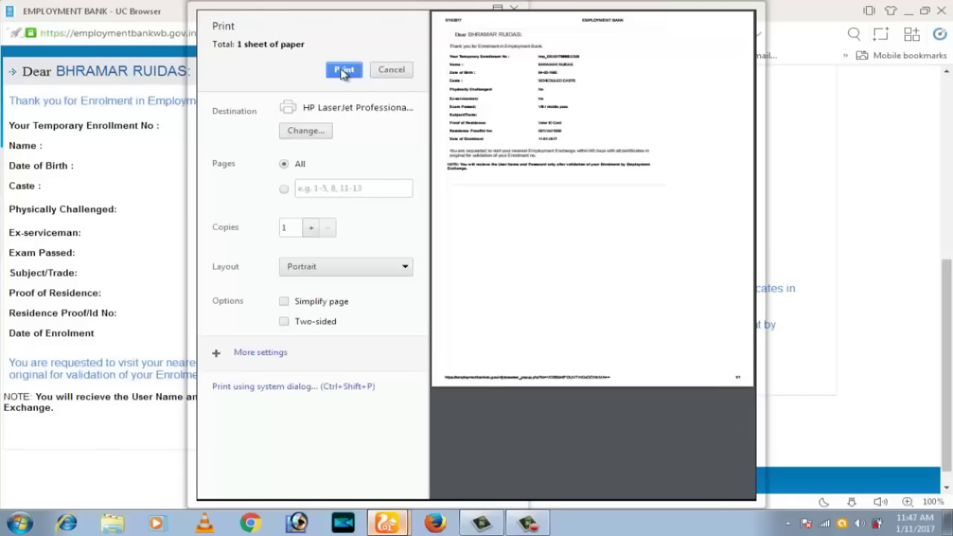
Print the confirmation page and move its popup window down and right
{"action": "left_click", "coordinate": [344, 70]}
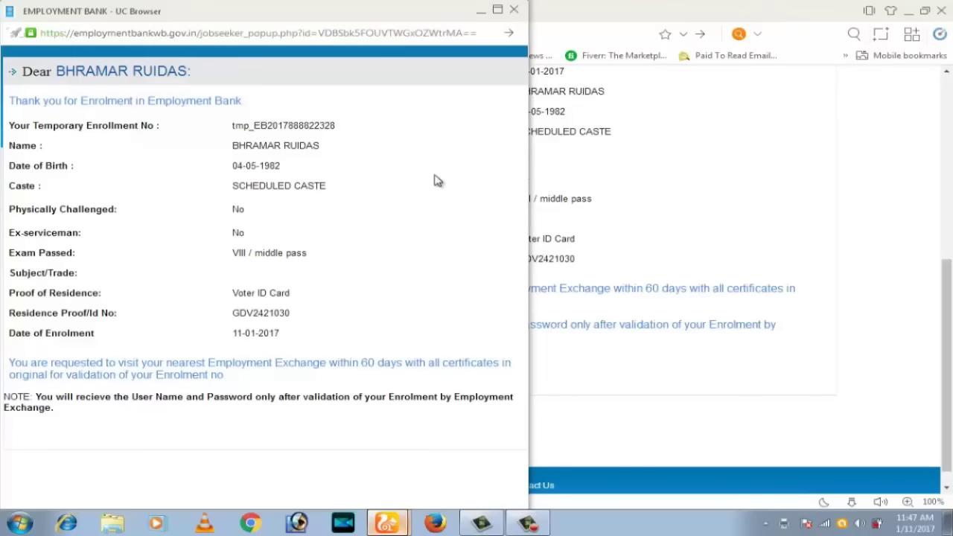
{"action": "left_click_drag", "start_coordinate": [327, 17], "coordinate": [442, 53]}
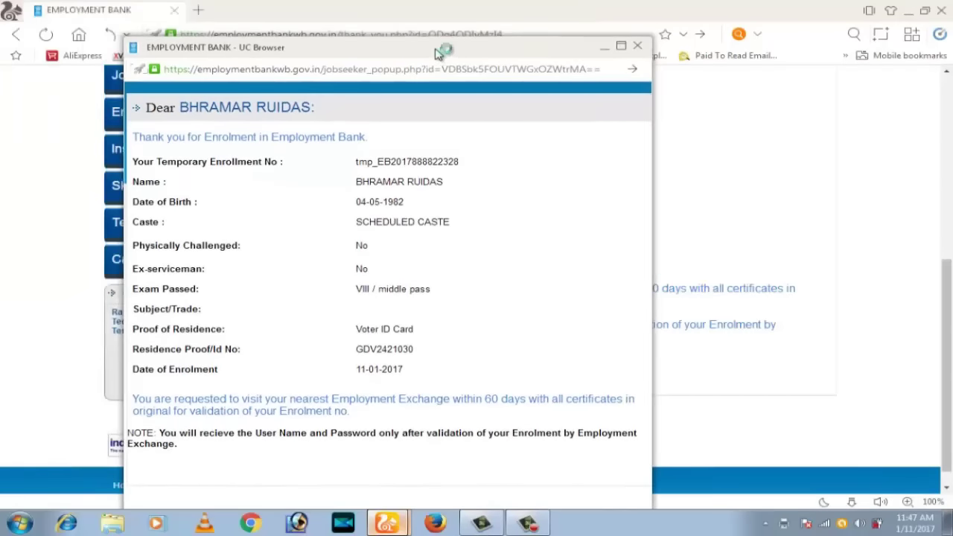